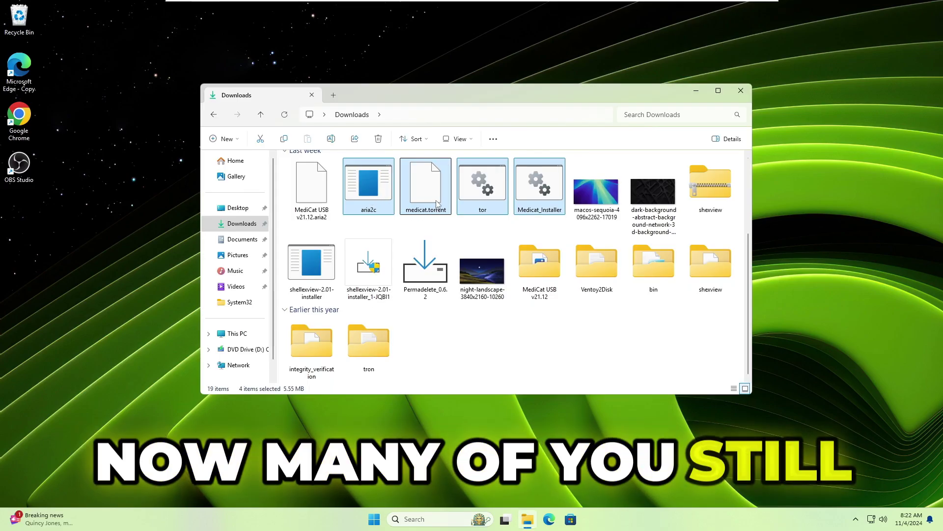
Delete aria2c, medicat.torrent, tor and Medicat_Installer from Downloads into the Recycle Bin
{"action": "right_click", "coordinate": [436, 200]}
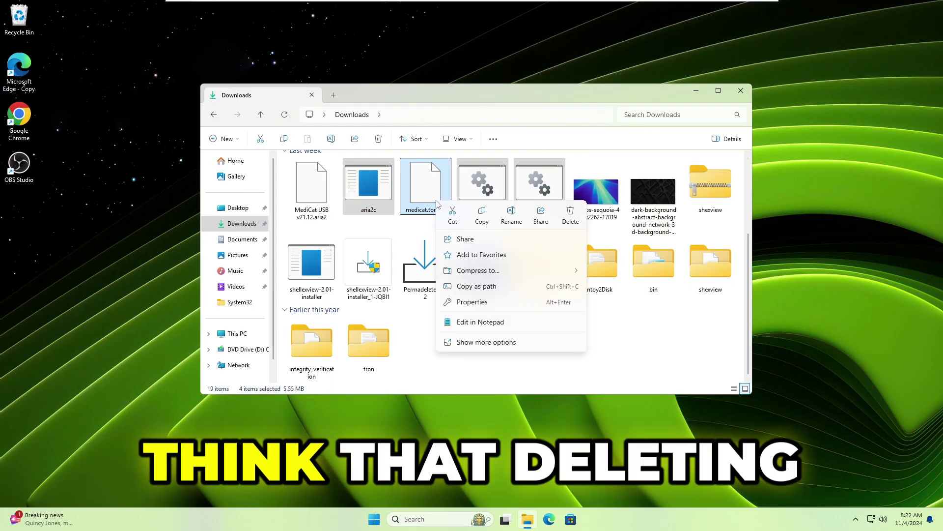
{"action": "left_click", "coordinate": [569, 216]}
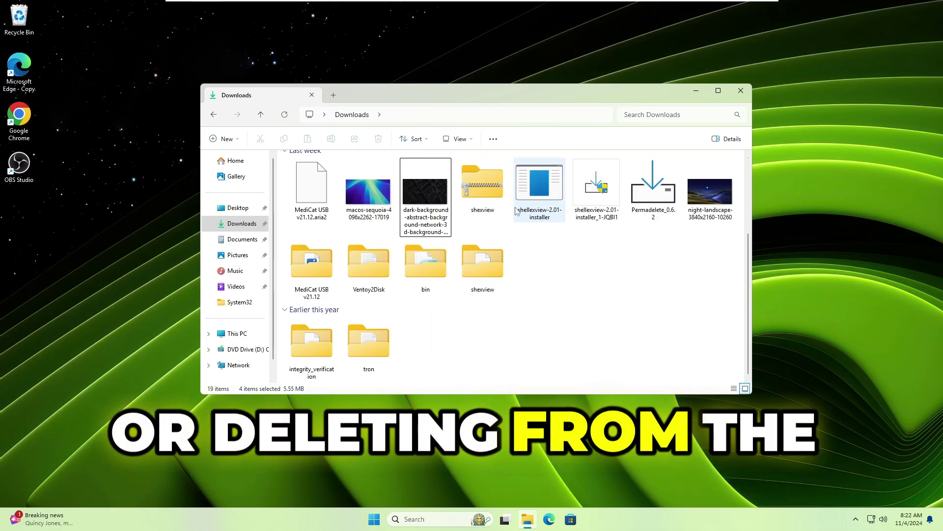
{"action": "double_click", "coordinate": [20, 19]}
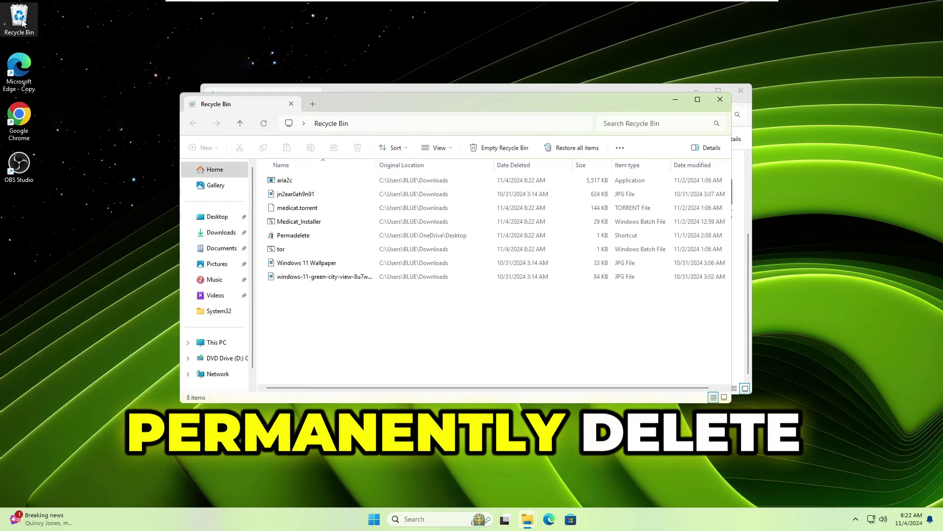
Permanently delete all eight Recycle Bin items and close both Explorer windows
{"action": "left_click_drag", "start_coordinate": [328, 306], "coordinate": [327, 183]}
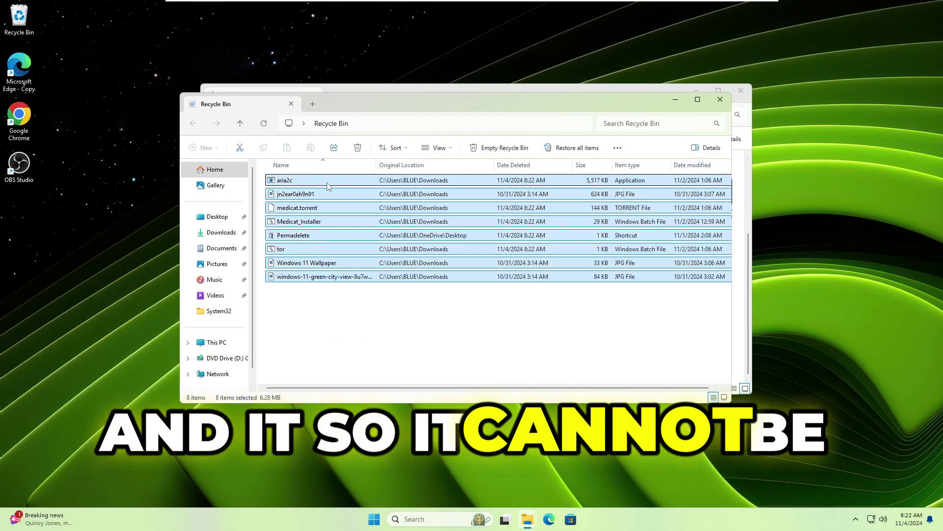
{"action": "right_click", "coordinate": [328, 186]}
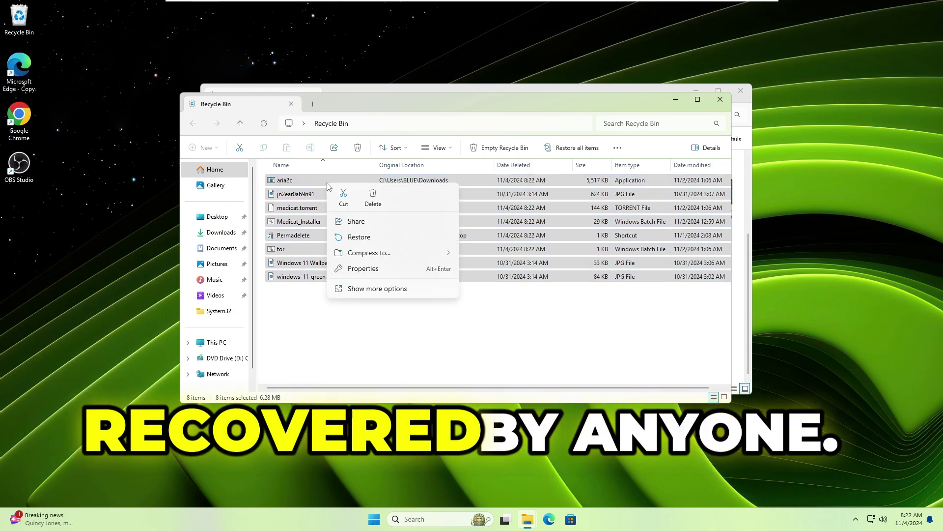
{"action": "left_click", "coordinate": [374, 197]}
{"action": "left_click", "coordinate": [509, 266]}
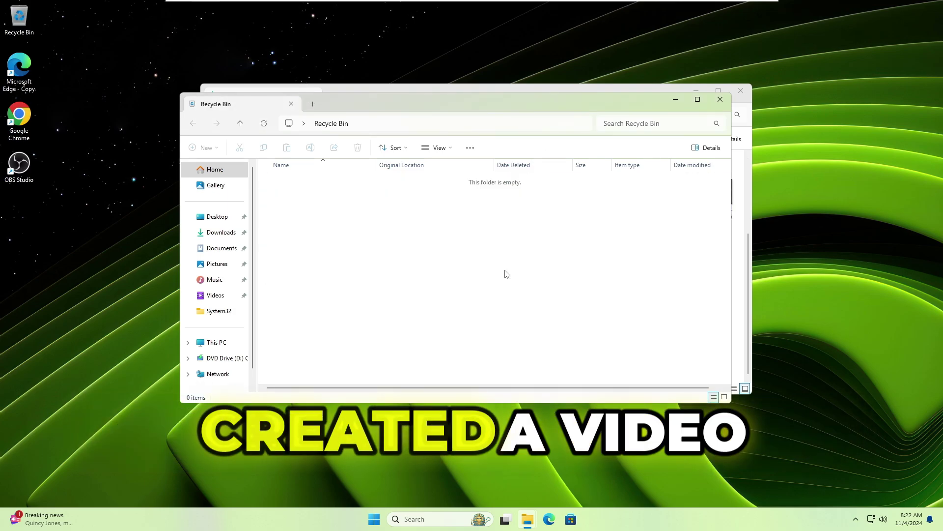
{"action": "left_click", "coordinate": [720, 99]}
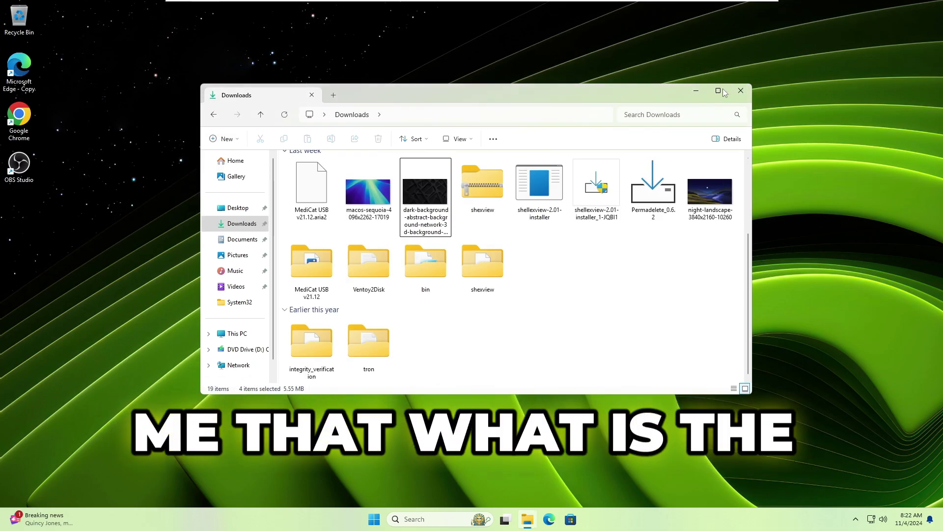
{"action": "left_click", "coordinate": [741, 90]}
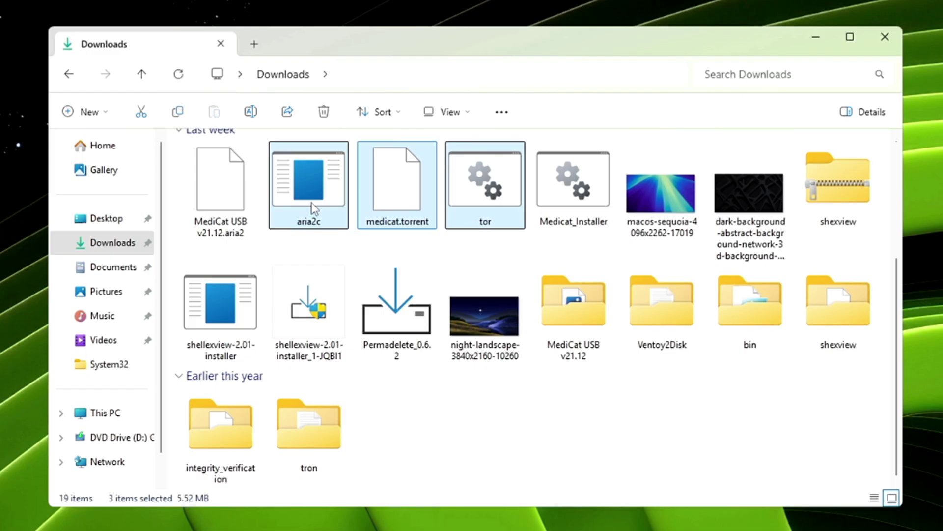
Add Medicat_Installer to the selection and delete the four files from Downloads
{"action": "key", "text": "shift+Right"}
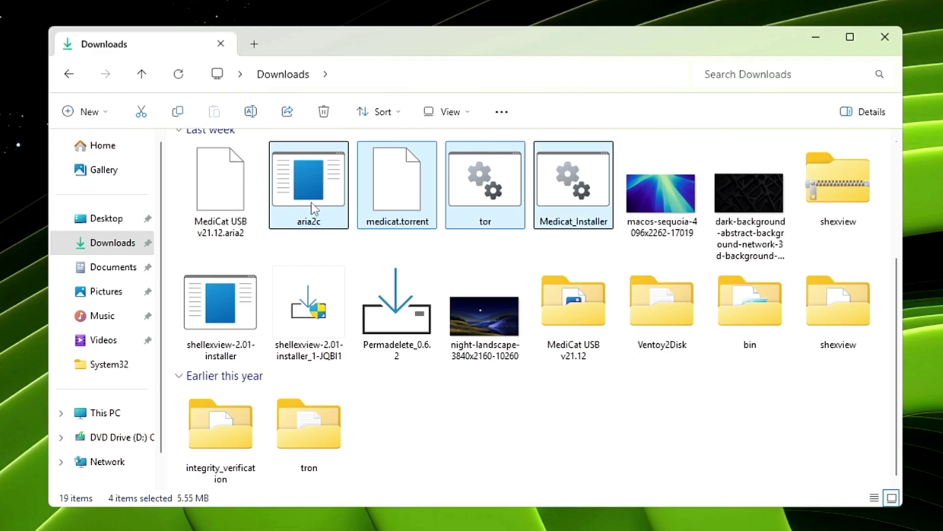
{"action": "right_click", "coordinate": [414, 207]}
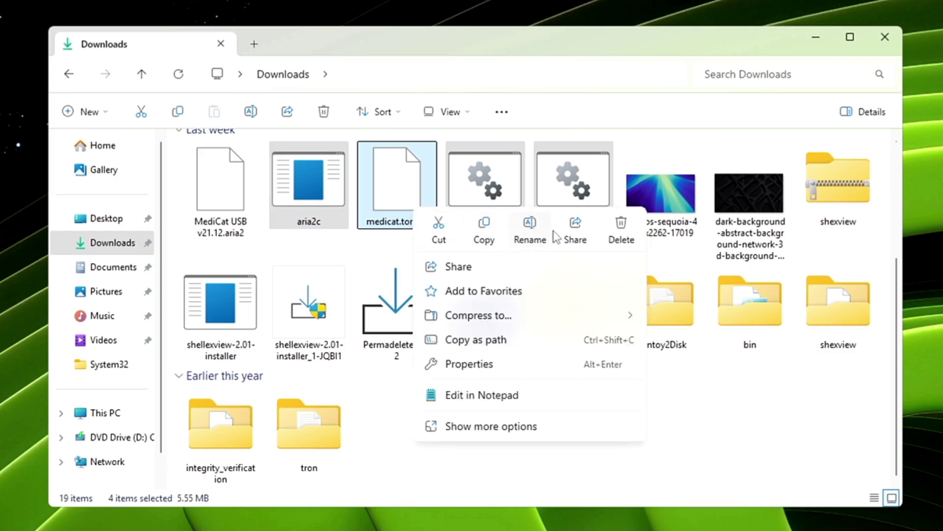
{"action": "left_click", "coordinate": [620, 238]}
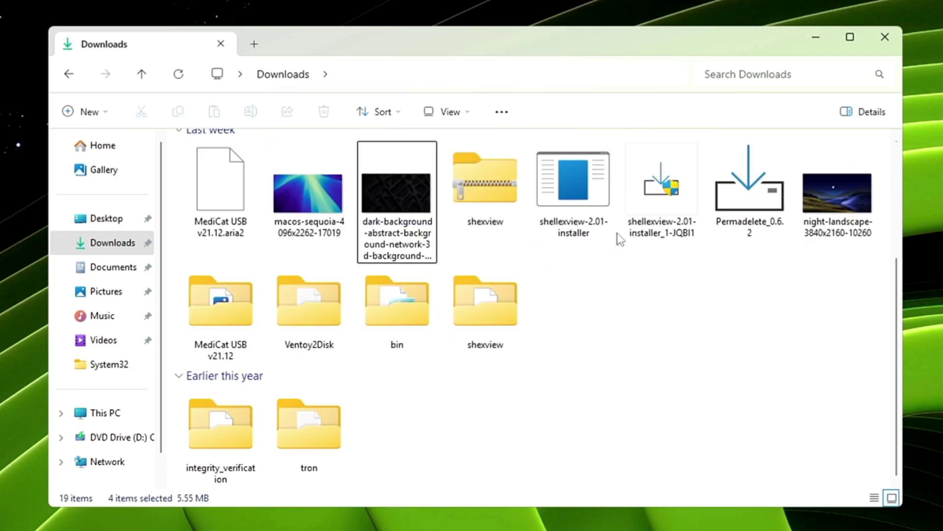
Permanently delete all eight Recycle Bin items, then close both windows
{"action": "left_click_drag", "start_coordinate": [264, 382], "coordinate": [226, 164]}
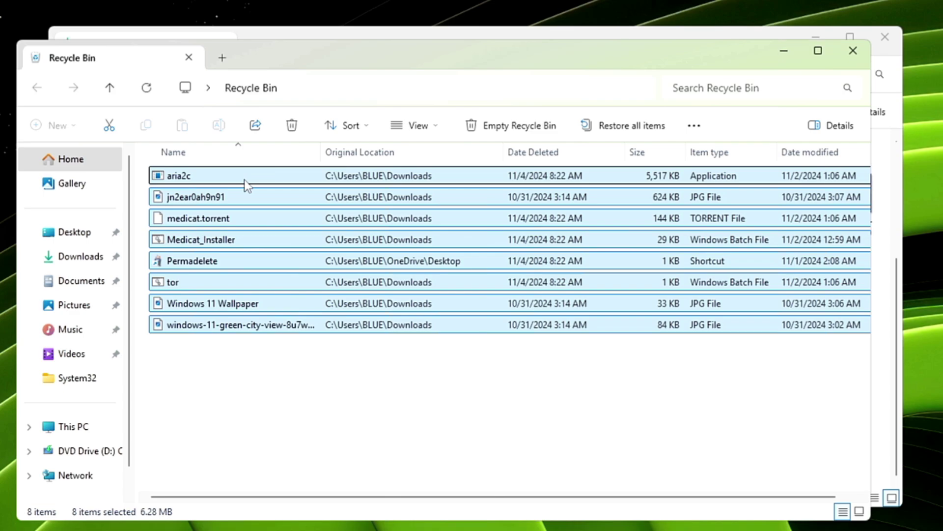
{"action": "right_click", "coordinate": [244, 180]}
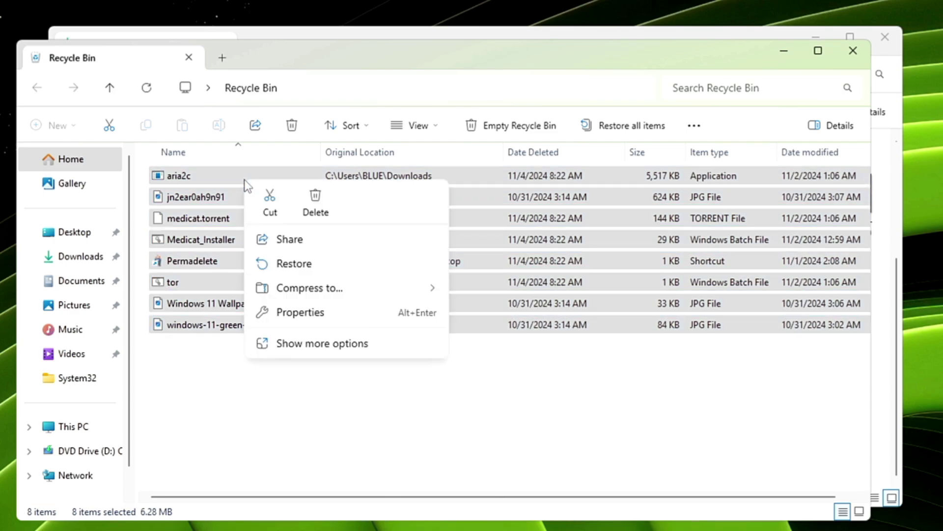
{"action": "left_click", "coordinate": [315, 202]}
{"action": "left_click", "coordinate": [529, 308]}
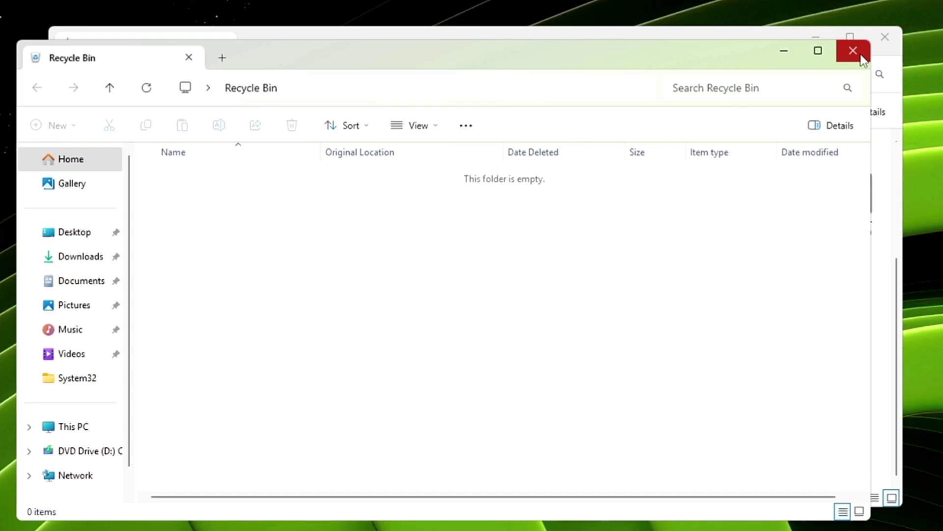
{"action": "left_click", "coordinate": [859, 53]}
{"action": "key", "text": "super+d"}
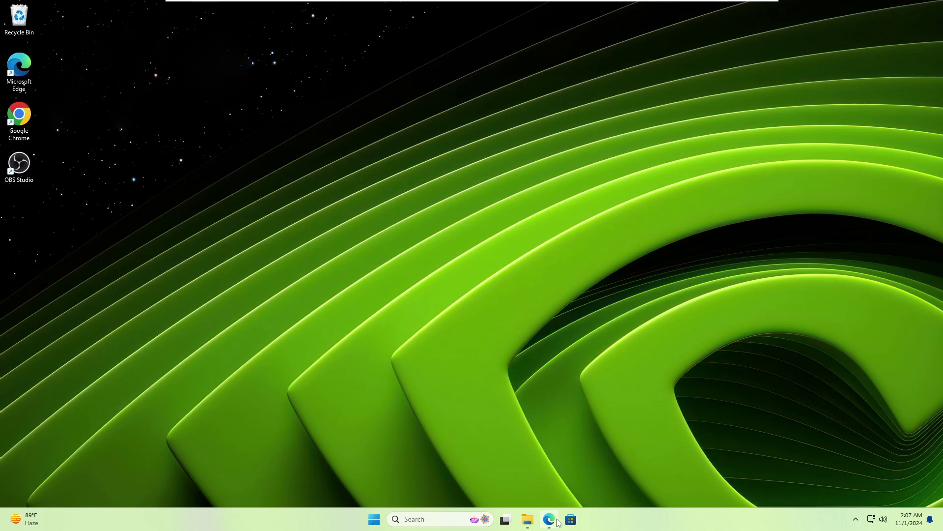
Download Permadelete_0.6.2.exe from the Version 0.6.2 assets on the GitHub releases page
{"action": "mouse_move", "coordinate": [552, 518]}
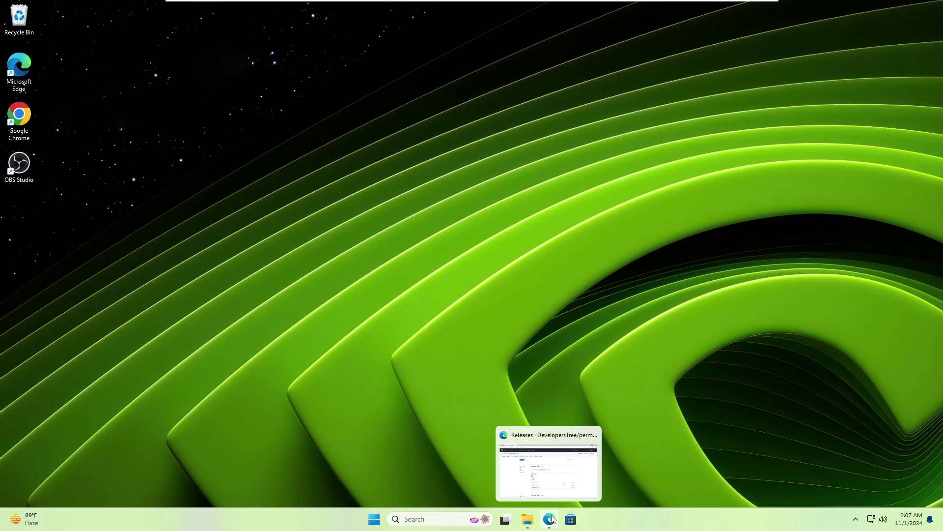
{"action": "left_click", "coordinate": [553, 519]}
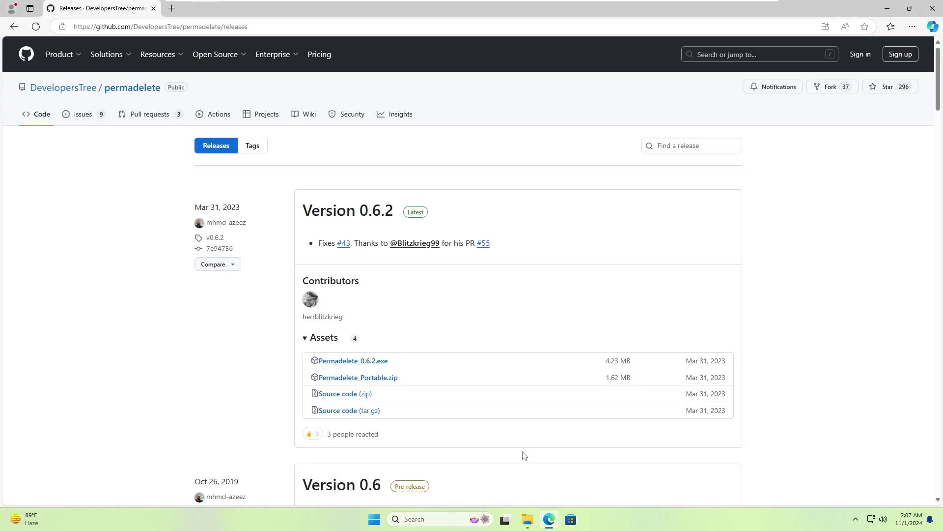
{"action": "scroll", "coordinate": [181, 237], "scroll_direction": "down", "scroll_amount": 1}
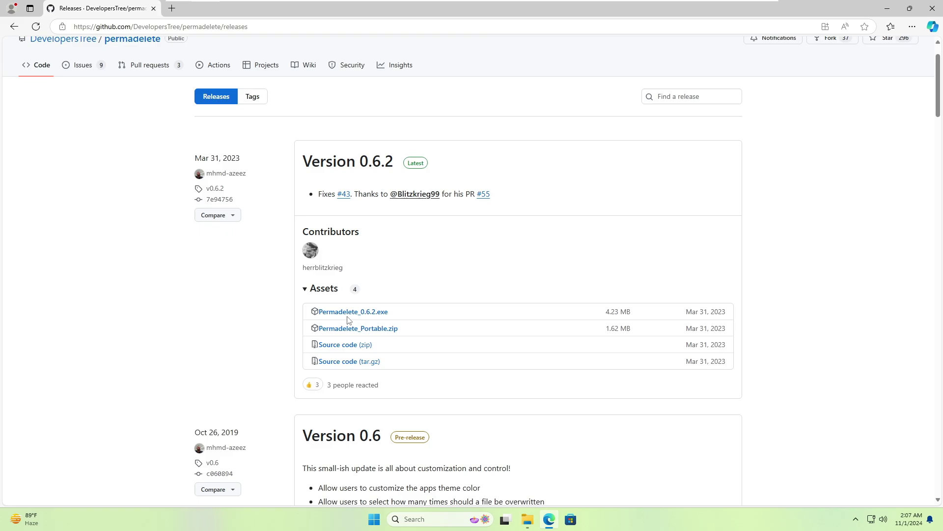
{"action": "scroll", "coordinate": [349, 320], "scroll_direction": "up", "scroll_amount": 1}
{"action": "scroll", "coordinate": [343, 247], "scroll_direction": "down", "scroll_amount": 2}
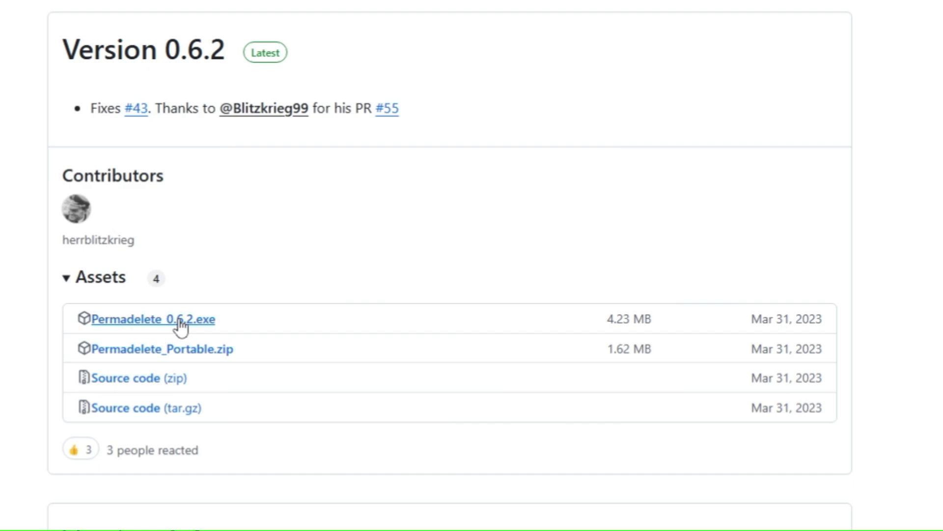
{"action": "left_click", "coordinate": [209, 319]}
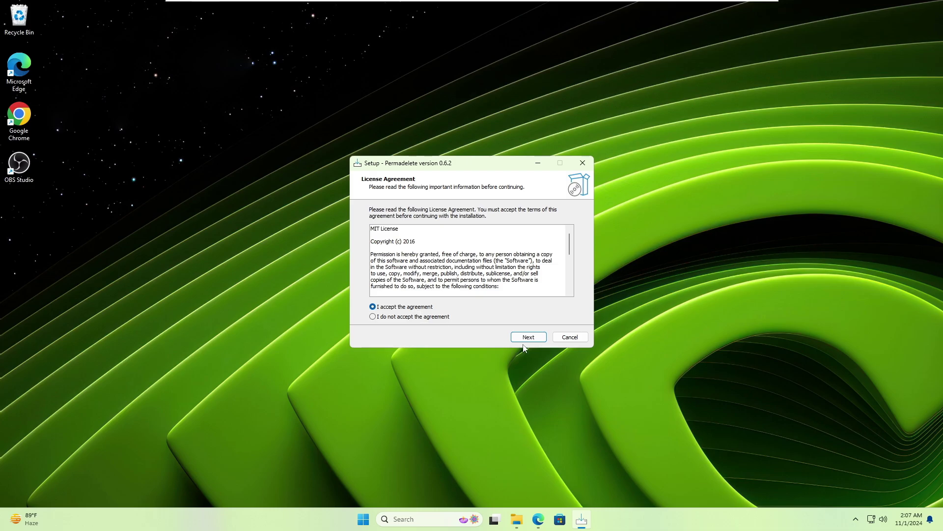
Accept the licence, keep desktop and Send To shortcuts, install, and launch Permadelete
{"action": "left_click", "coordinate": [530, 341]}
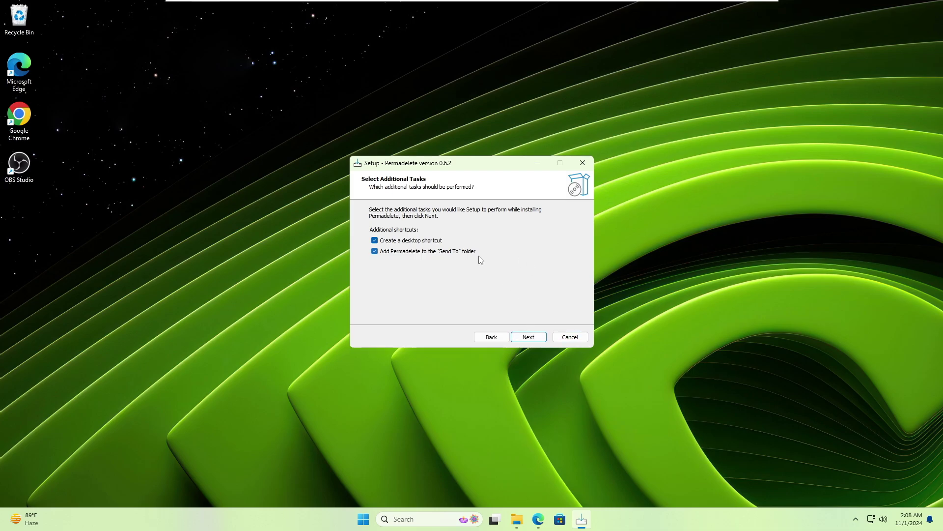
{"action": "left_click", "coordinate": [533, 339]}
{"action": "left_click", "coordinate": [534, 339]}
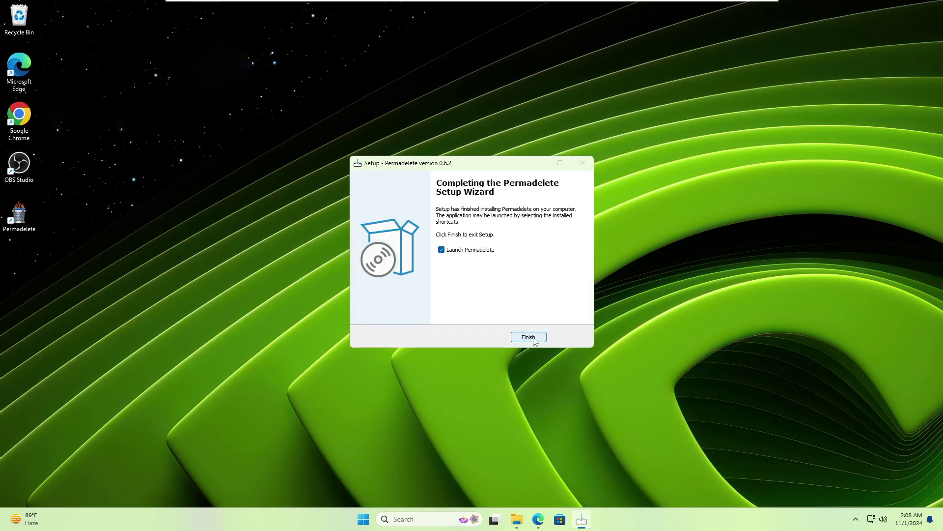
{"action": "left_click", "coordinate": [530, 337]}
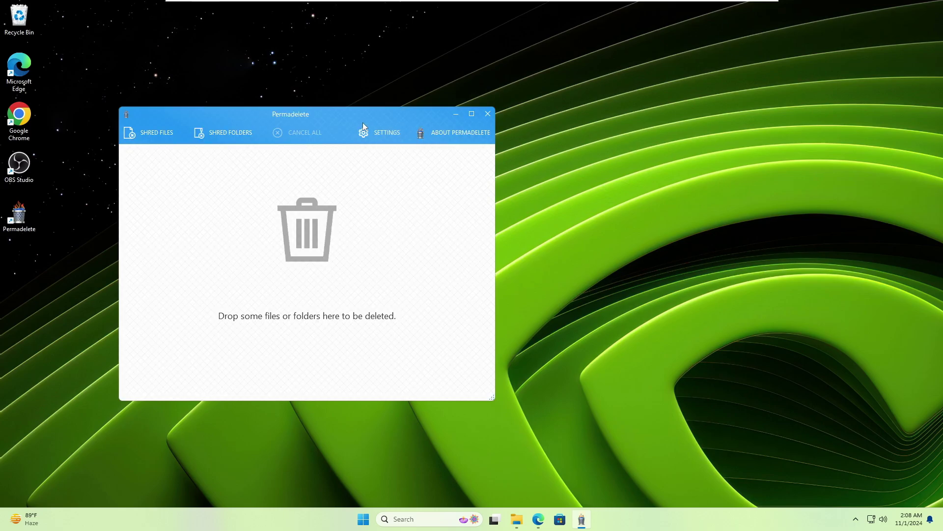
{"action": "left_click_drag", "start_coordinate": [361, 118], "coordinate": [492, 116]}
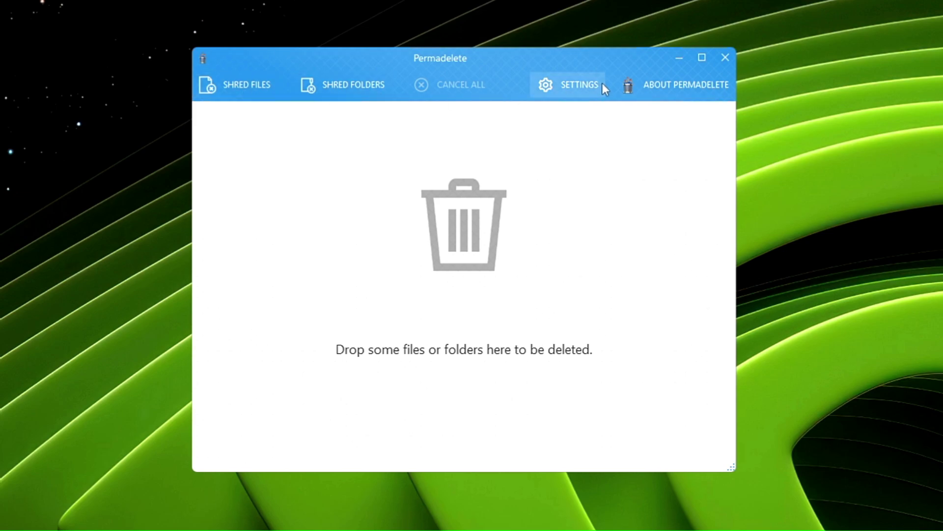
{"action": "left_click", "coordinate": [718, 91]}
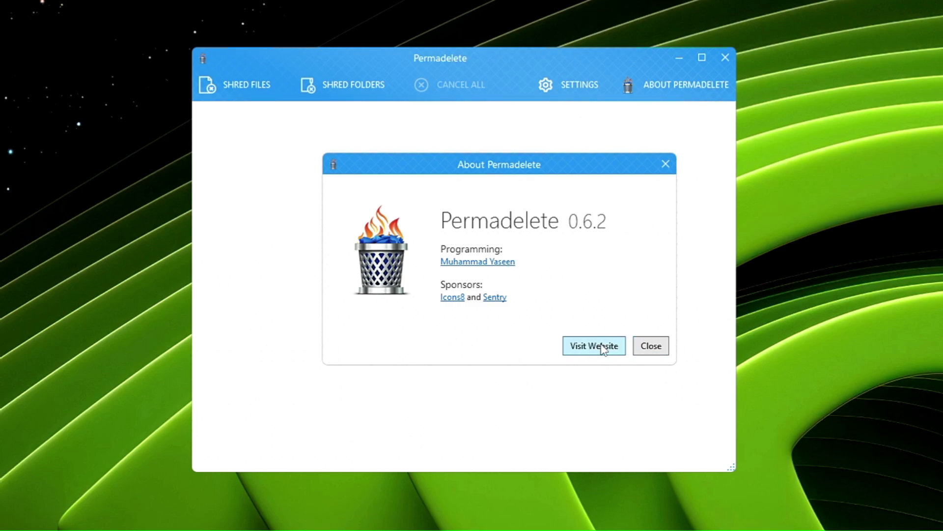
{"action": "left_click", "coordinate": [655, 352]}
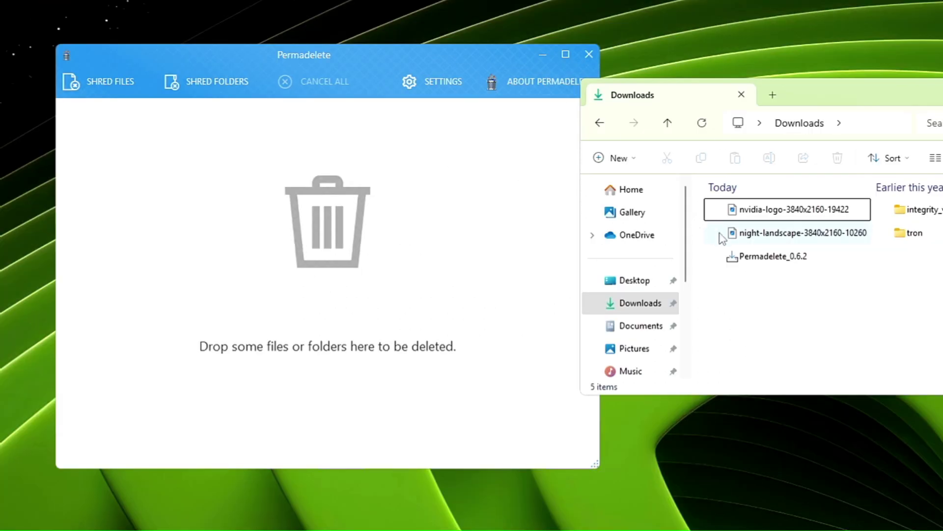
Select the nvidia-logo image in Downloads after comparing it with night-landscape, then return to Permadelete
{"action": "left_click", "coordinate": [748, 213]}
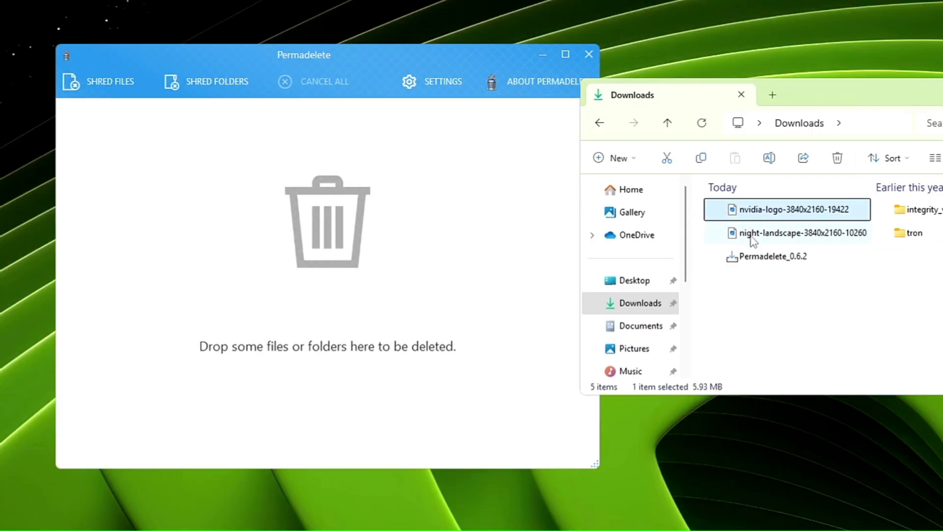
{"action": "left_click", "coordinate": [753, 240]}
{"action": "left_click", "coordinate": [762, 215]}
{"action": "left_click", "coordinate": [758, 238]}
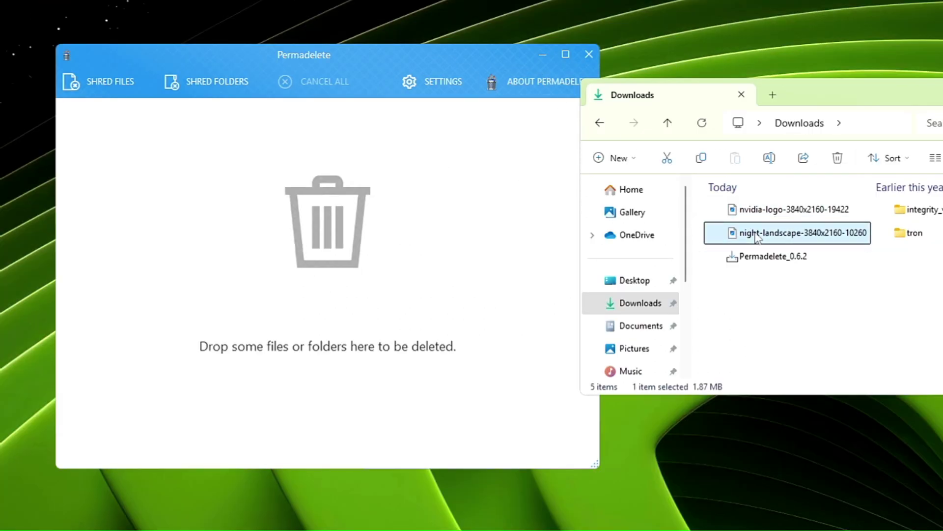
{"action": "left_click", "coordinate": [753, 216]}
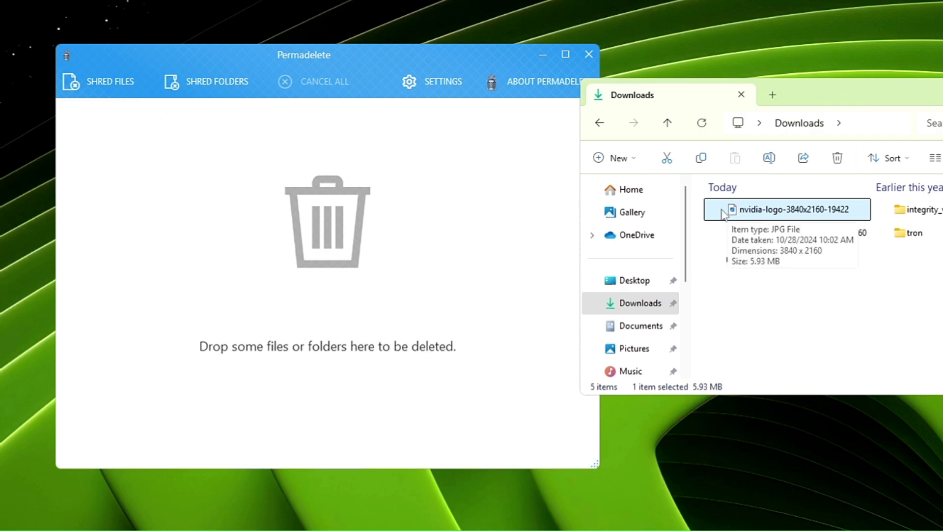
{"action": "left_click", "coordinate": [463, 181]}
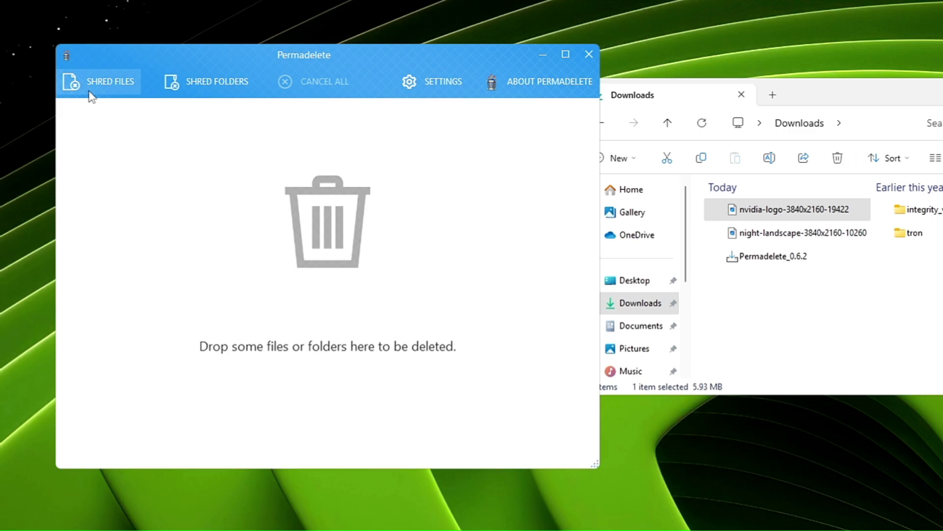
Choose nvidia-logo-3840x2160-19422 from the Downloads folder as the file to shred
{"action": "left_click", "coordinate": [136, 87]}
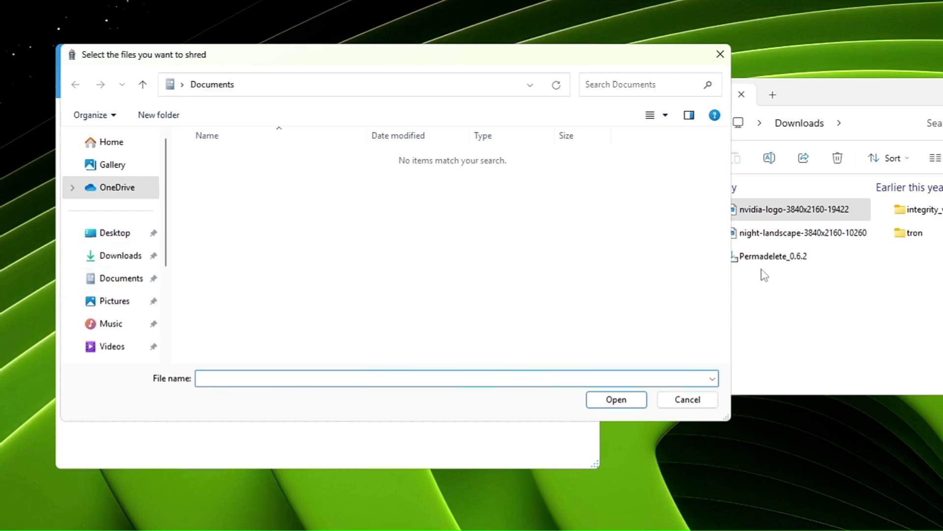
{"action": "left_click", "coordinate": [128, 259]}
{"action": "left_click", "coordinate": [196, 198]}
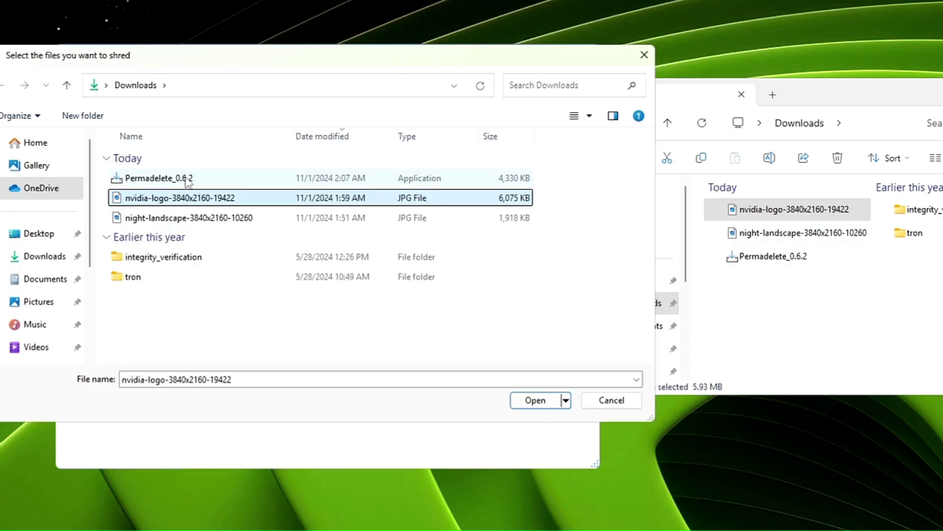
{"action": "left_click", "coordinate": [543, 400]}
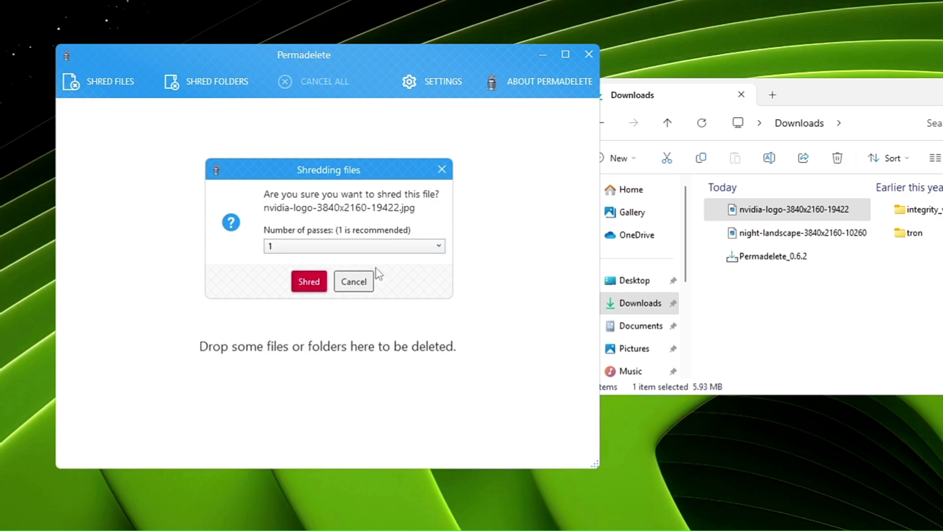
Set the number of passes to 1 and shred nvidia-logo-3840x2160-19422.jpg
{"action": "left_click", "coordinate": [394, 251]}
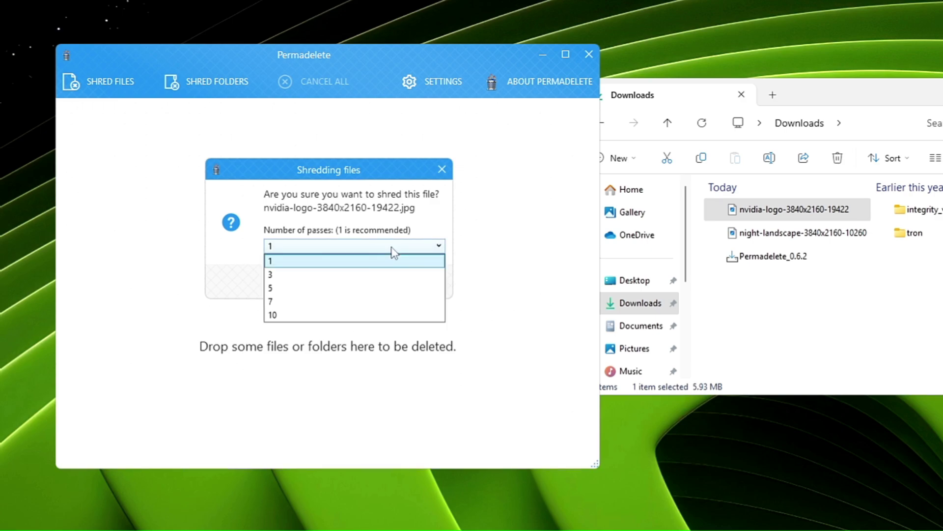
{"action": "left_click", "coordinate": [280, 262]}
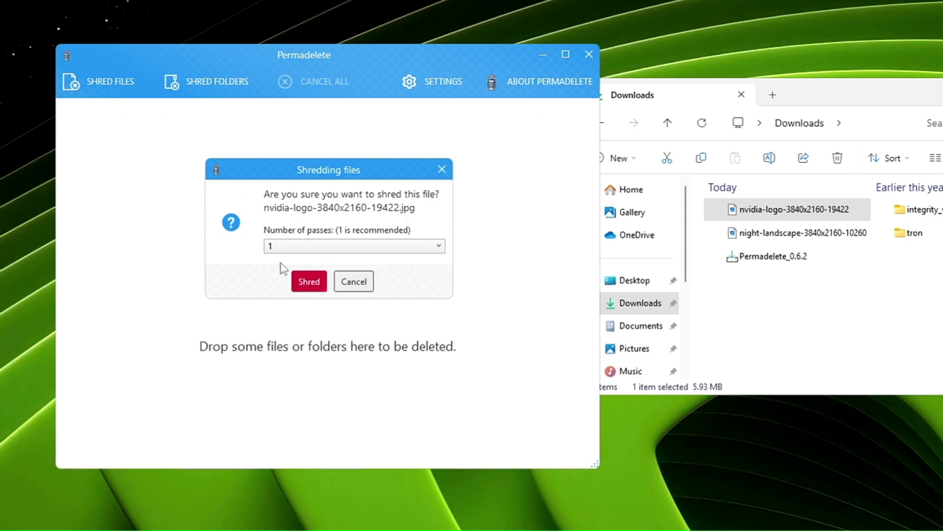
{"action": "left_click", "coordinate": [311, 286]}
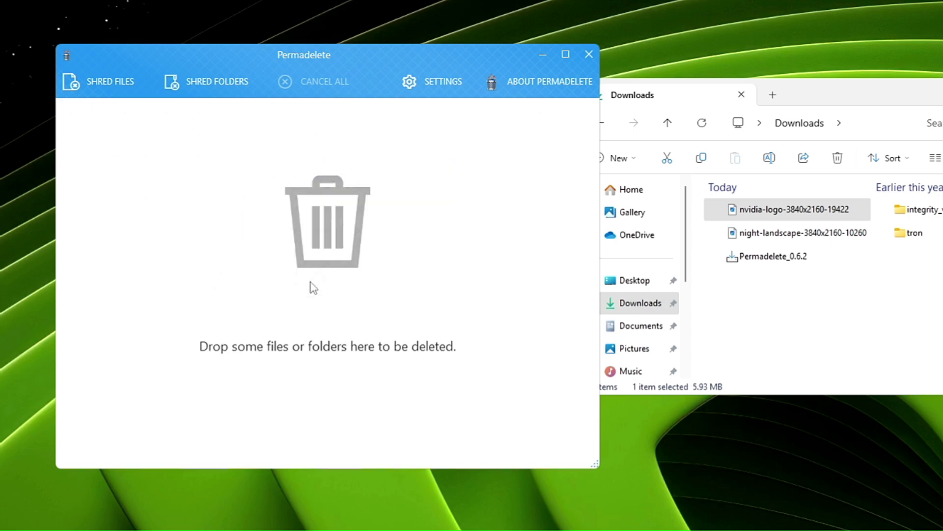